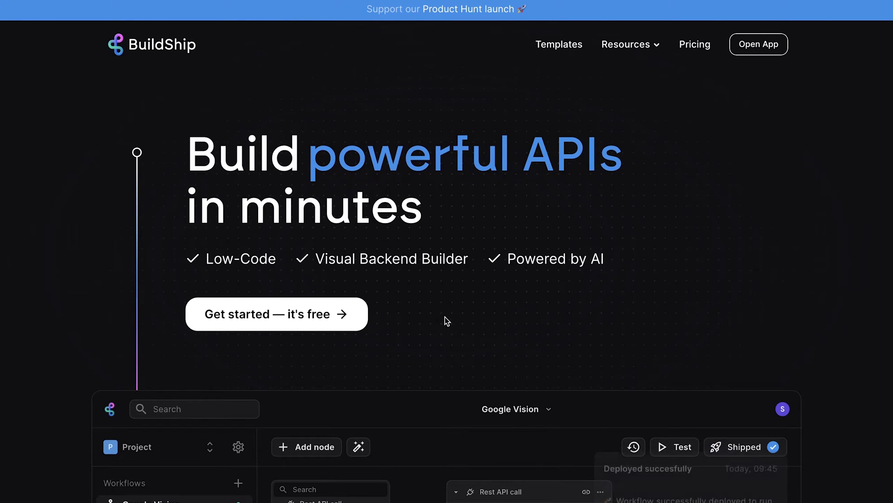
# Look through the BuildShip landing page down to its animated workflow builder demo
pyautogui.scroll(-2, 442, 309)
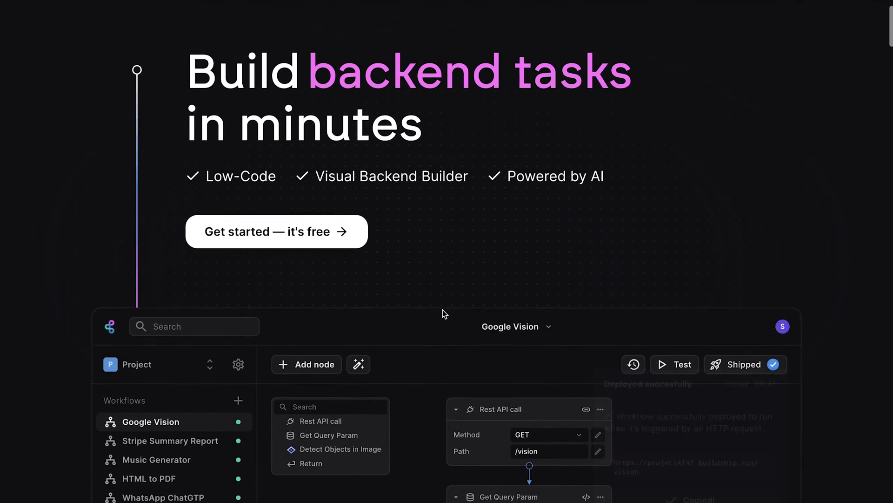
pyautogui.scroll(2, 442, 309)
pyautogui.scroll(-3, 442, 309)
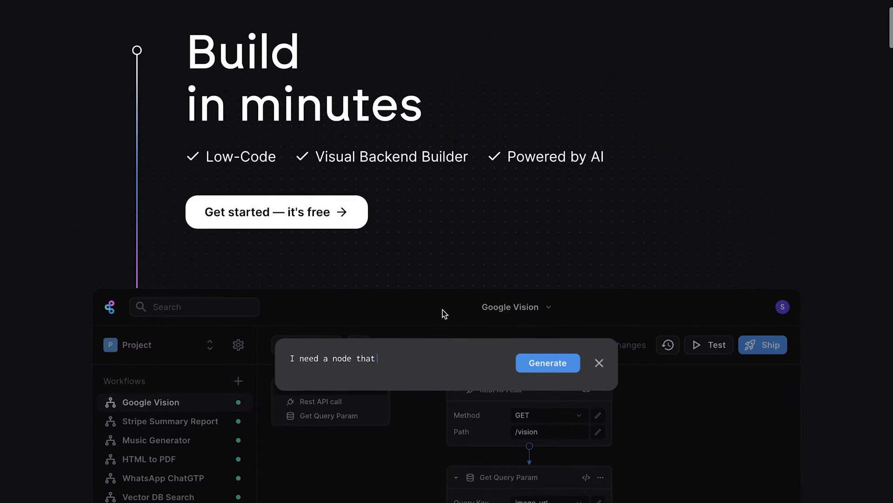
pyautogui.scroll(-3, 443, 309)
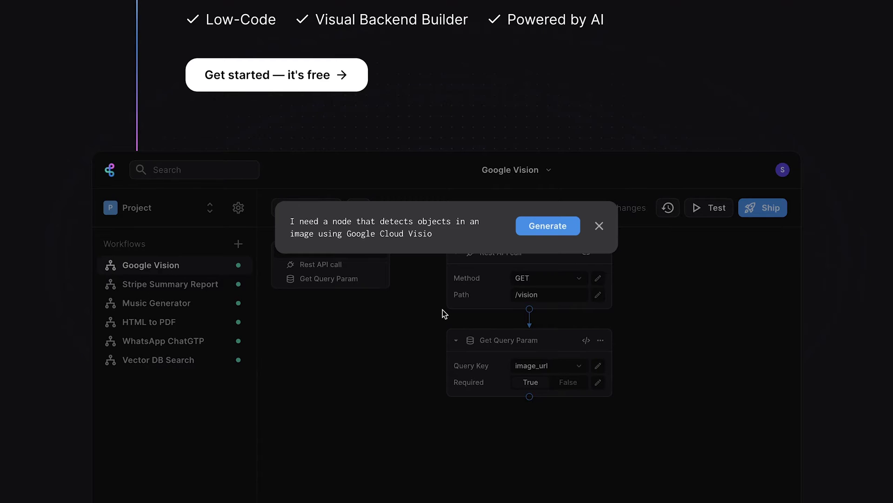
pyautogui.scroll(-2, 443, 309)
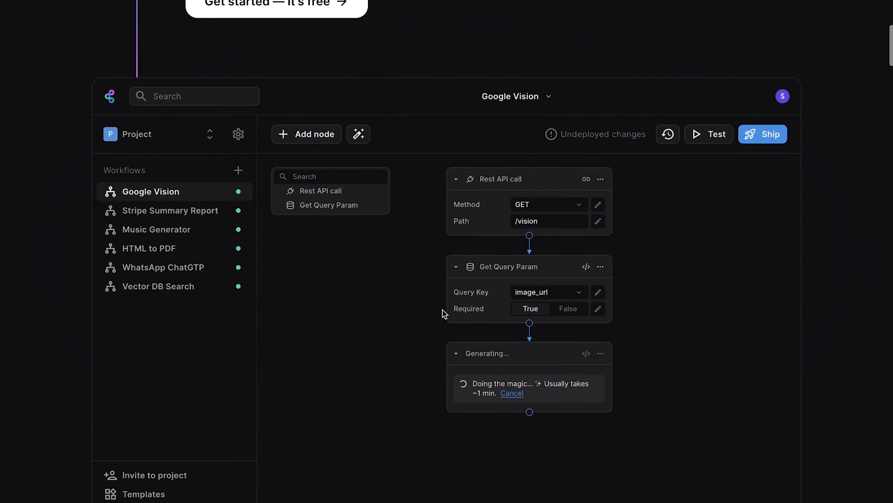
pyautogui.scroll(-1, 442, 309)
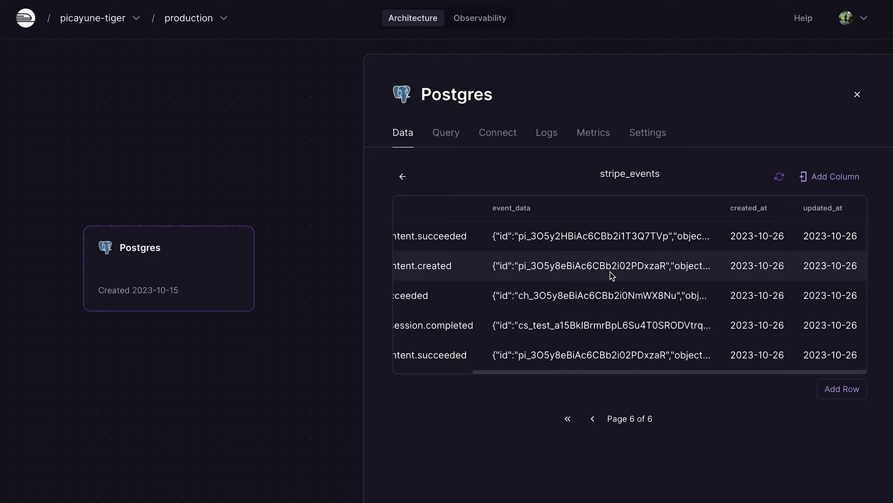
# Switch to the Railway Postgres database and examine the rows and columns of the stripe_events table
pyautogui.hscroll(-5, 610, 274)
pyautogui.hscroll(5, 610, 271)
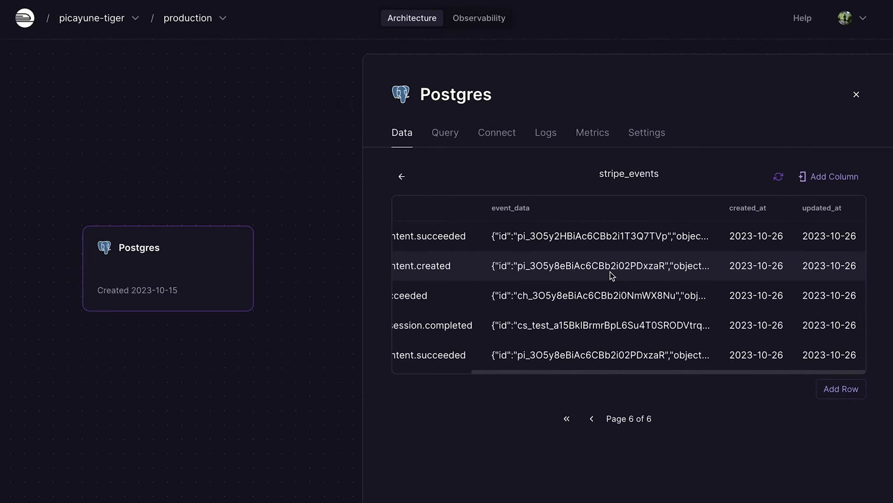
pyautogui.hscroll(-5, 610, 272)
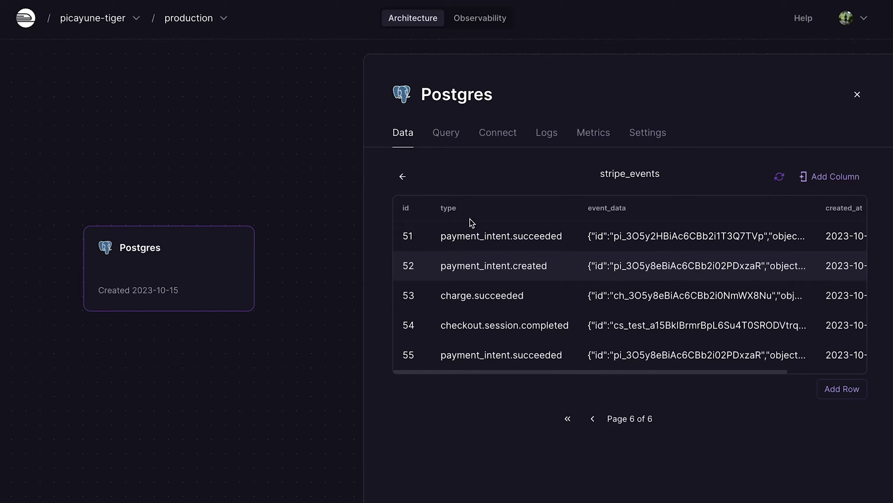
pyautogui.hscroll(2, 697, 257)
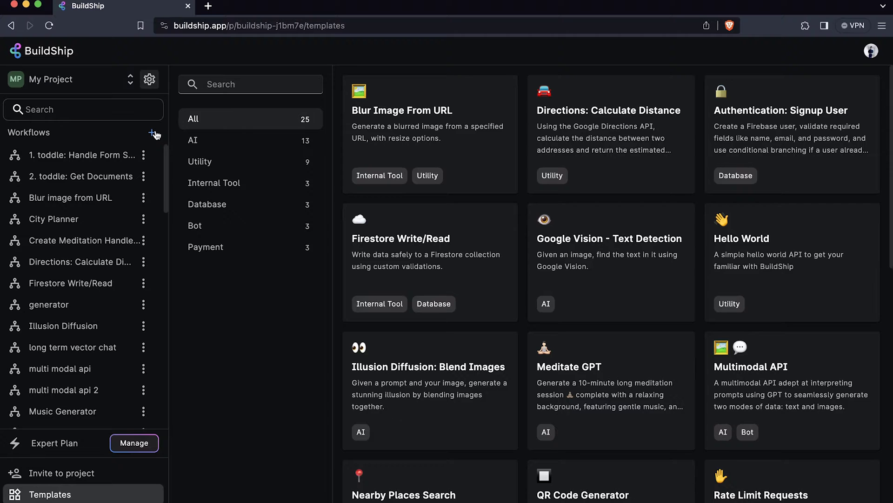
# Switch to BuildShip and create a new workflow with a Stripe Webhooks trigger
pyautogui.click(153, 133)
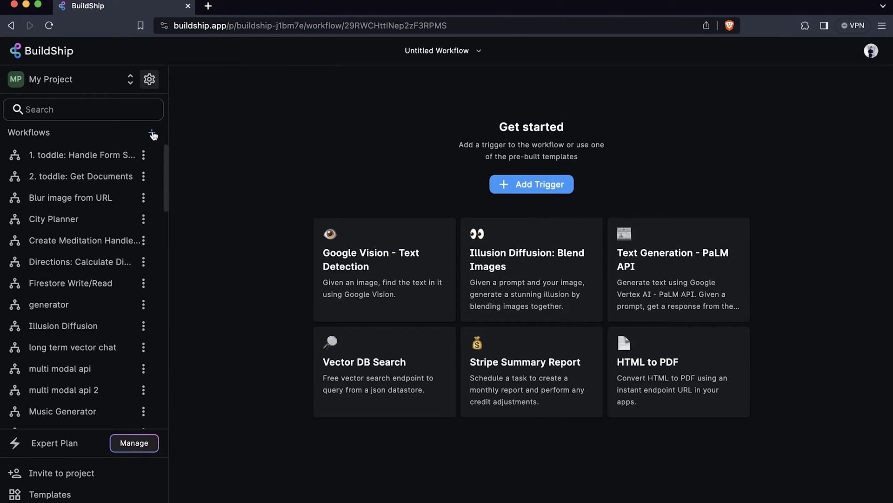
pyautogui.click(529, 184)
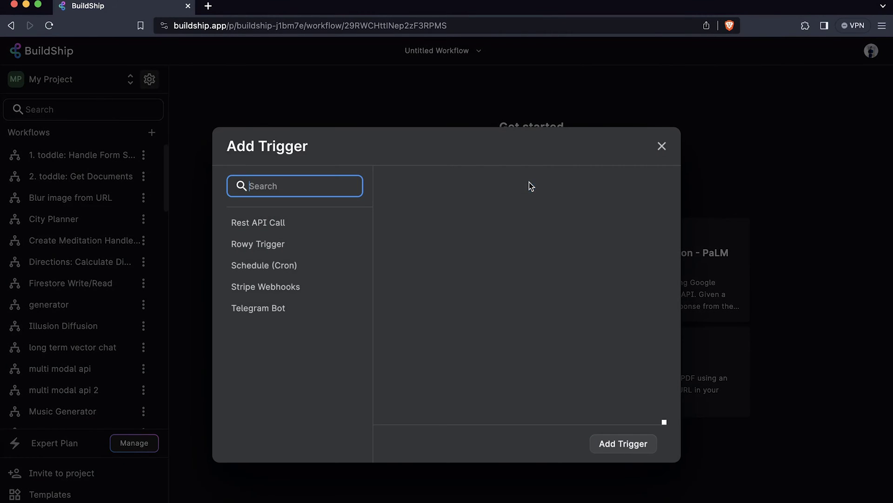
pyautogui.click(279, 287)
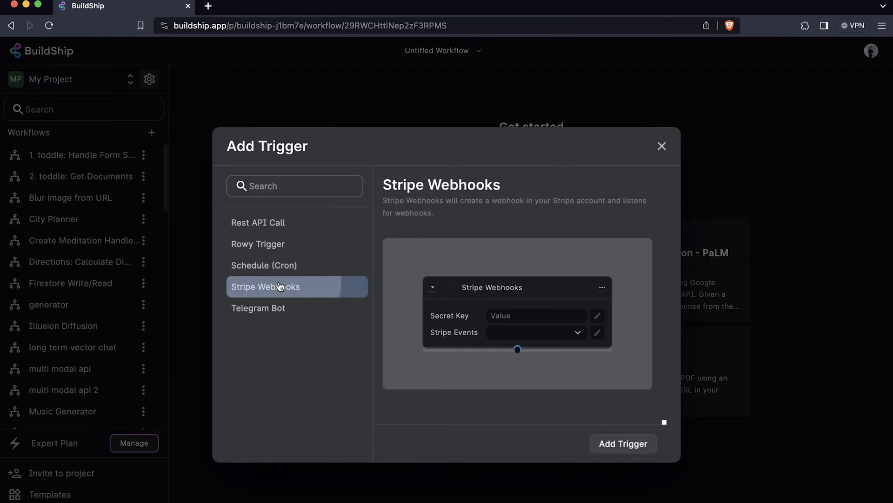
pyautogui.click(629, 446)
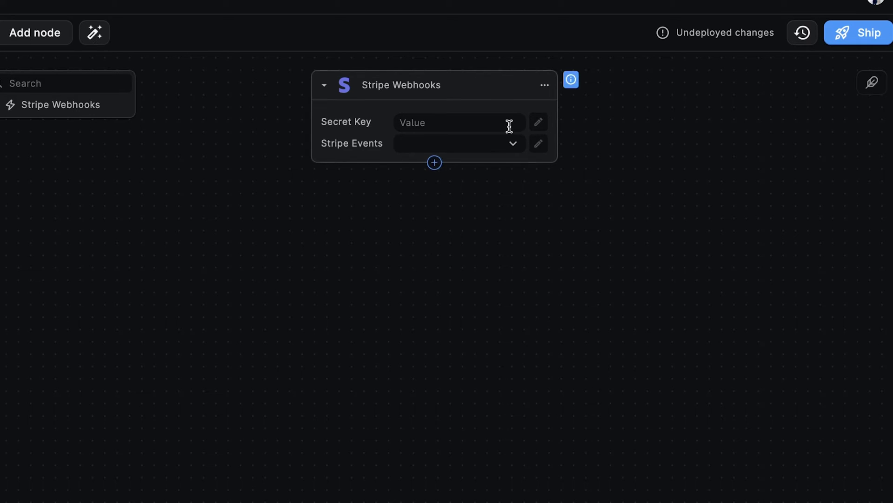
# Set the Stripe Webhooks trigger's Secret Key to the stored Stripe secret that carries the owner's first name
pyautogui.click(540, 123)
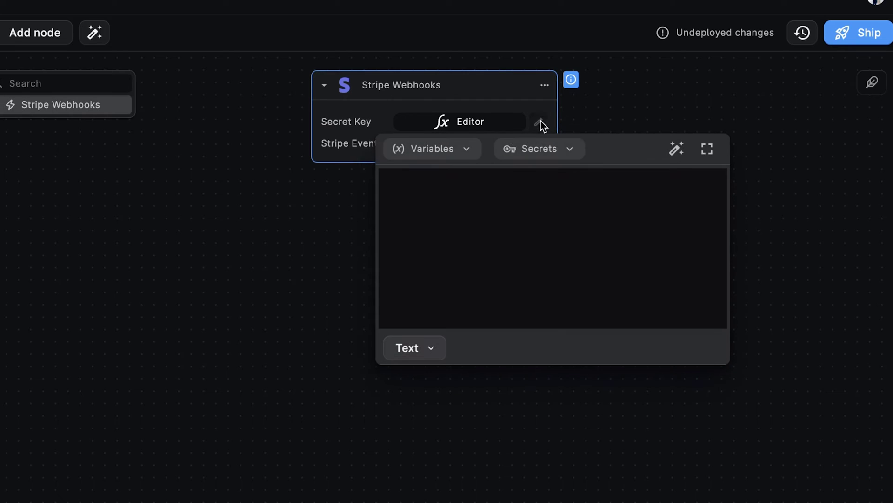
pyautogui.click(509, 156)
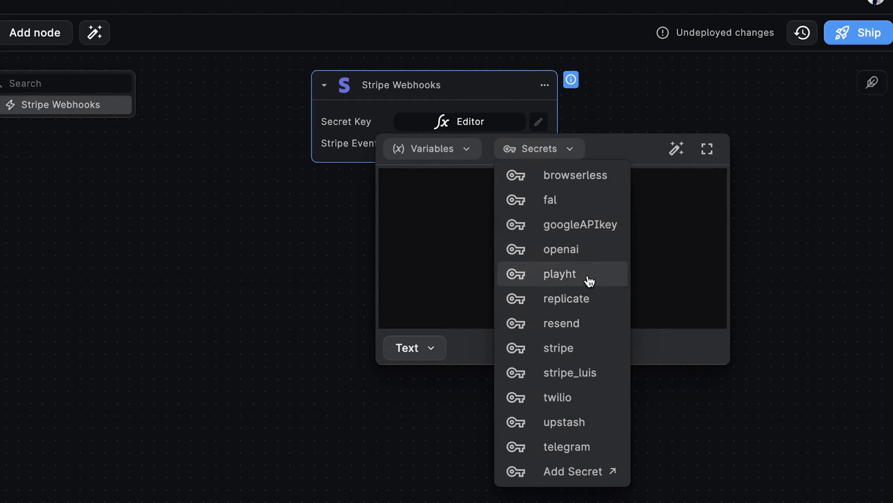
pyautogui.click(576, 375)
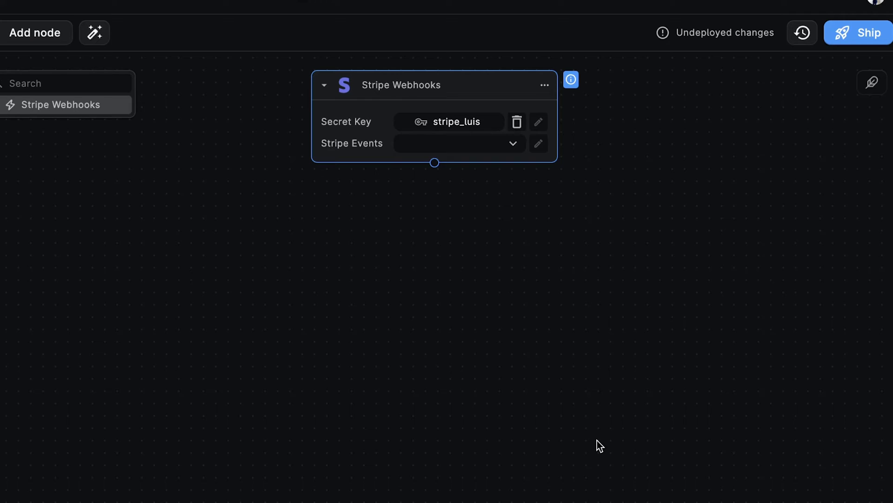
# Reopen the Secret Key's list of stored secrets to look at the option for adding a secret
pyautogui.click(539, 122)
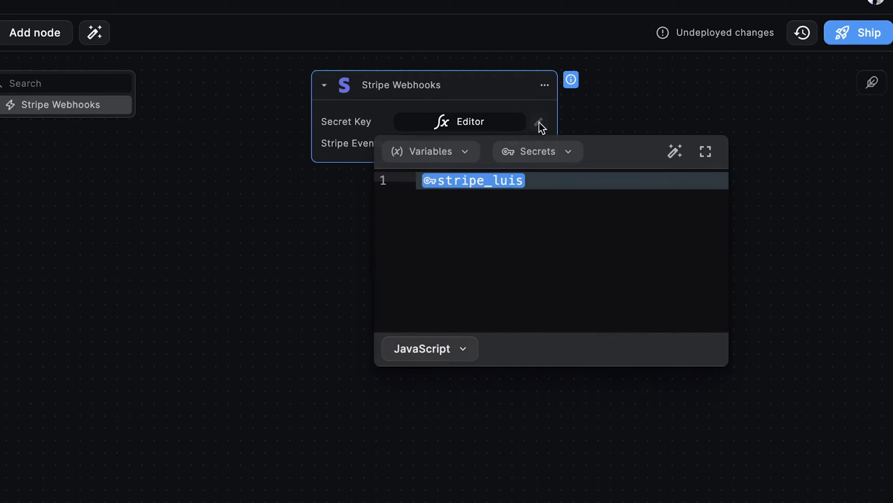
pyautogui.click(552, 164)
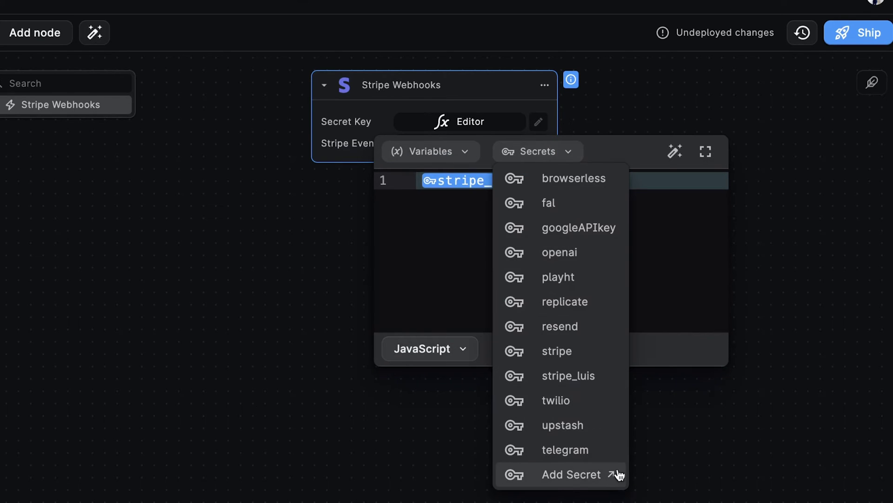
pyautogui.click(568, 488)
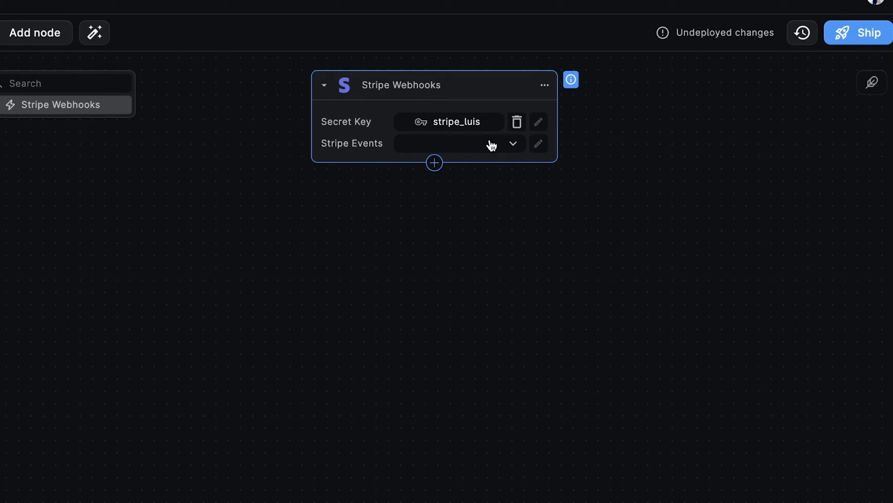
# Inspect the trigger's Stripe Events choices and expression editor, and browse the types of events in the Stripe API documentation
pyautogui.click(492, 145)
pyautogui.click(490, 144)
pyautogui.click(539, 146)
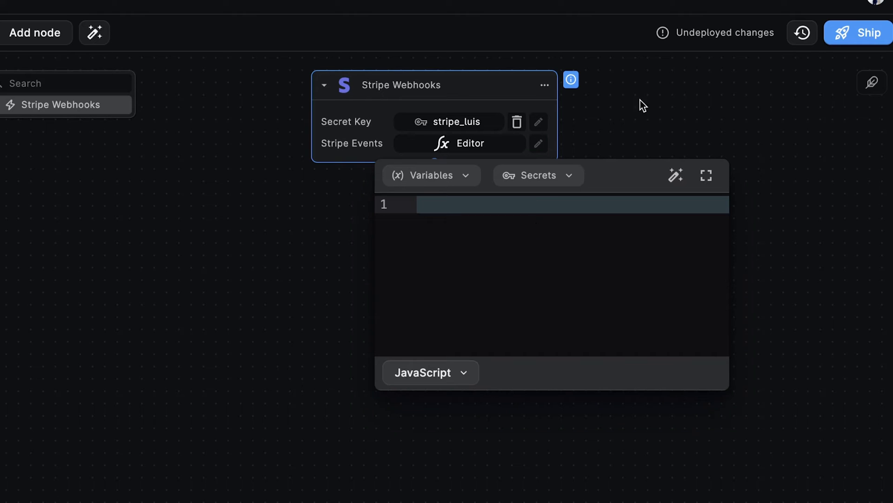
pyautogui.click(655, 82)
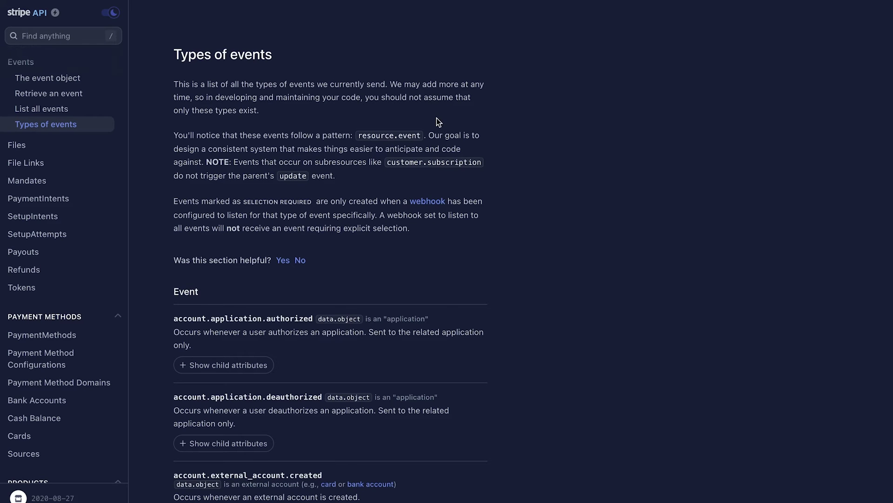
pyautogui.scroll(-7, 437, 119)
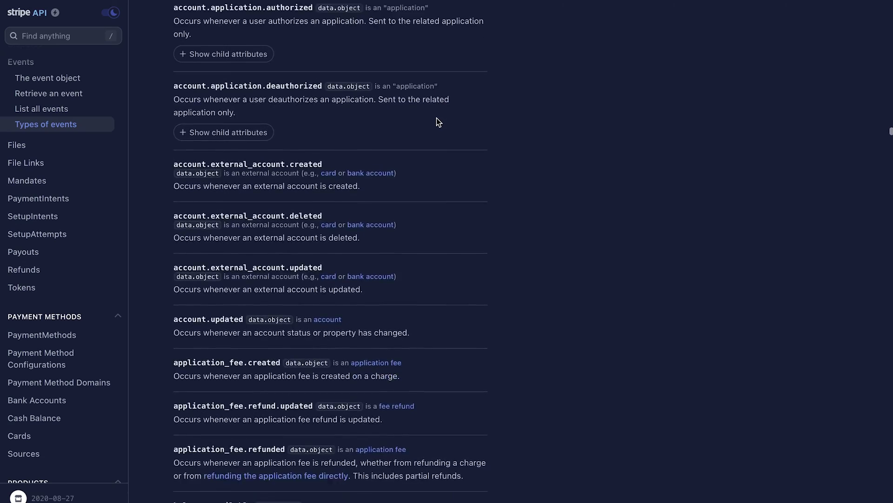
pyautogui.scroll(-13, 436, 118)
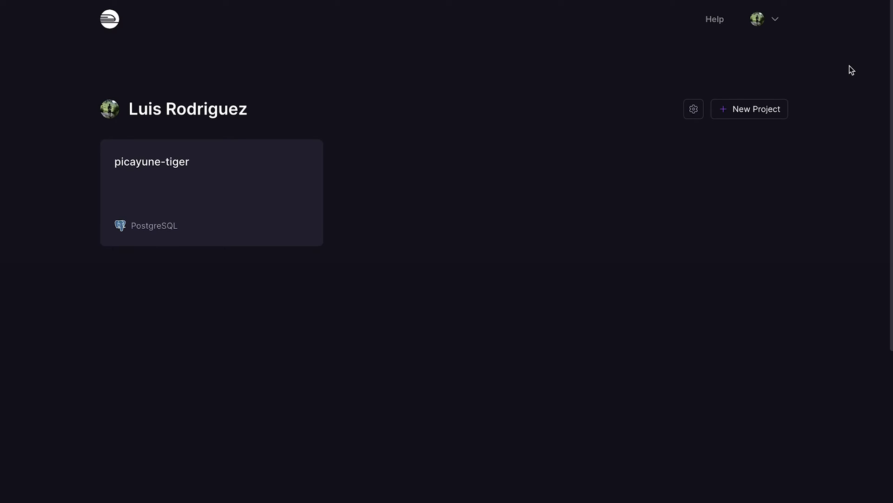
# Switch to Railway, create a new project with a PostgreSQL database, and open the Postgres service's data
pyautogui.click(762, 114)
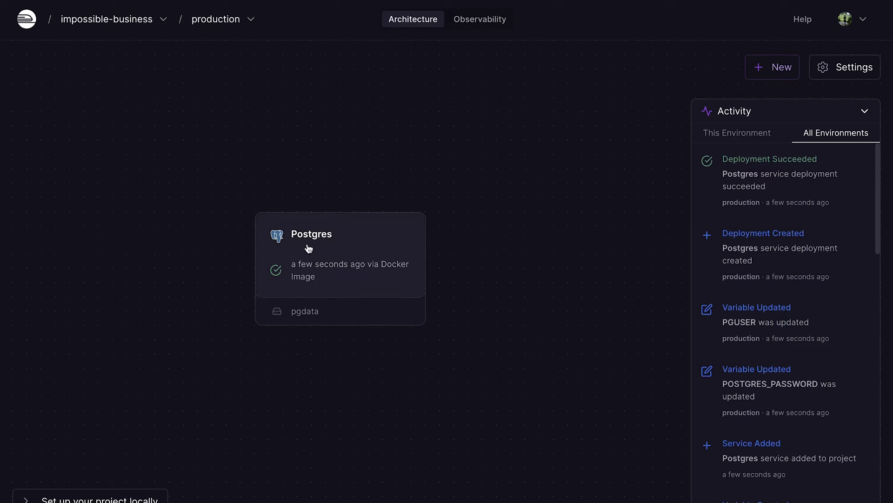
pyautogui.click(339, 246)
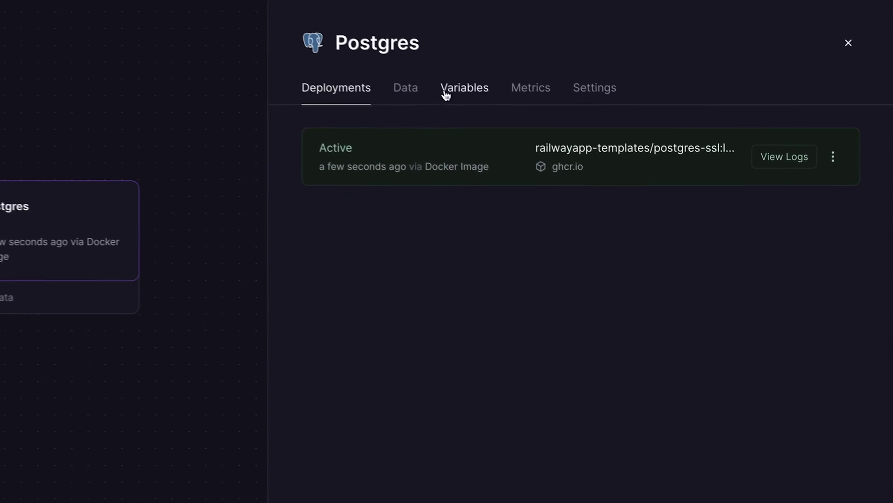
pyautogui.click(482, 130)
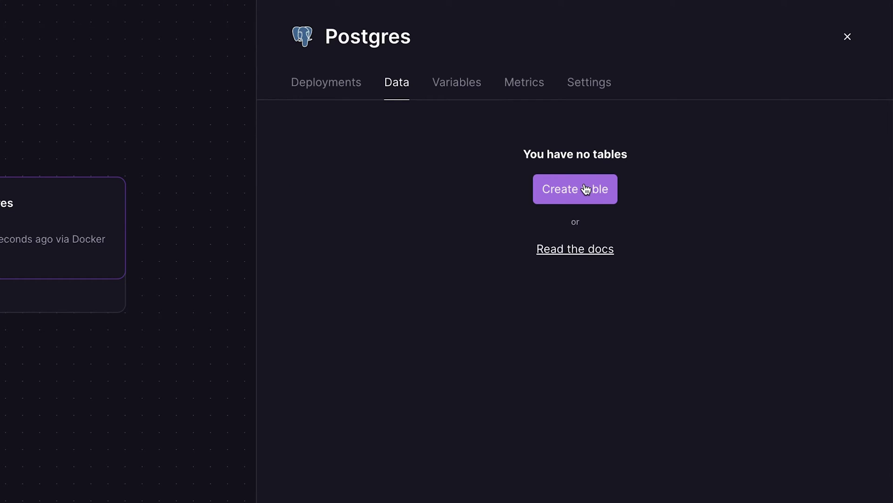
# Start a new table in the Postgres database and name it stripe_events
pyautogui.click(585, 189)
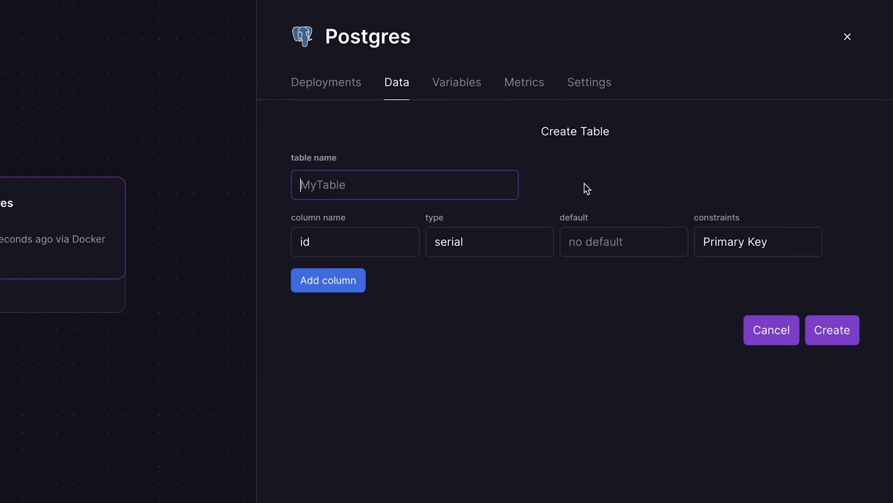
pyautogui.click(385, 183)
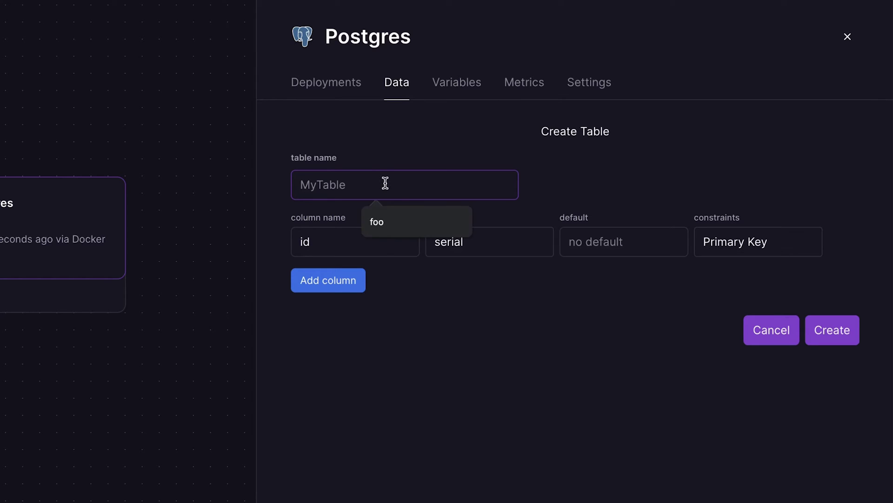
pyautogui.write('stripe_events')
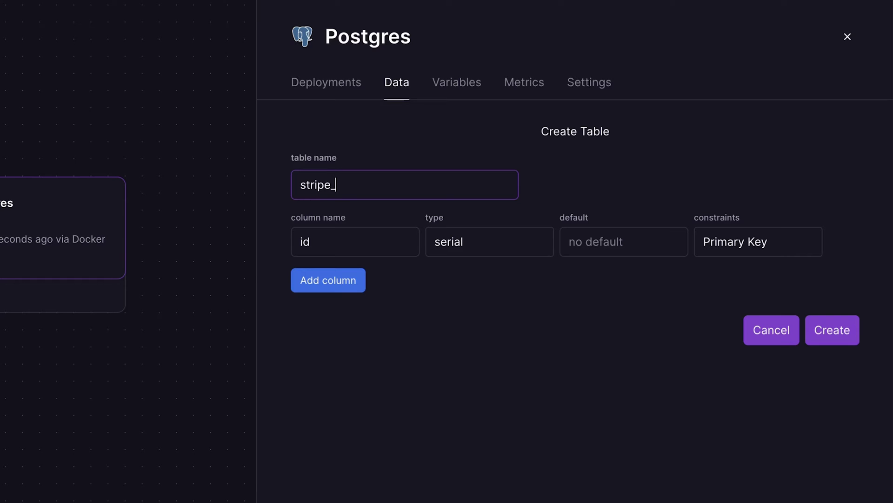
pyautogui.click(445, 367)
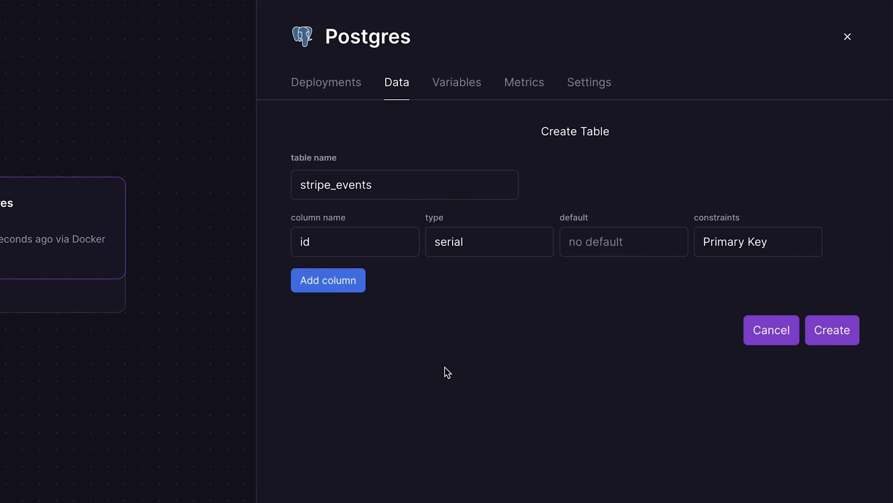
# Add a column named type with the text data type to the stripe_events table
pyautogui.click(298, 280)
pyautogui.click(352, 277)
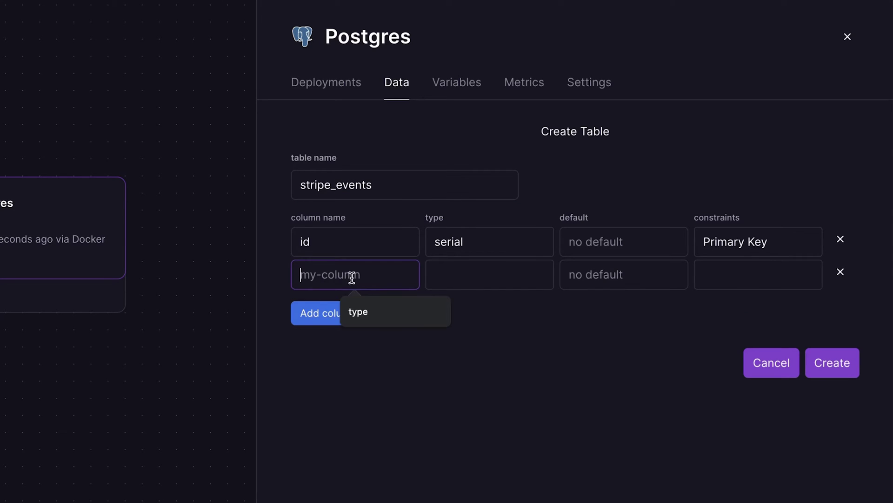
pyautogui.write('type')
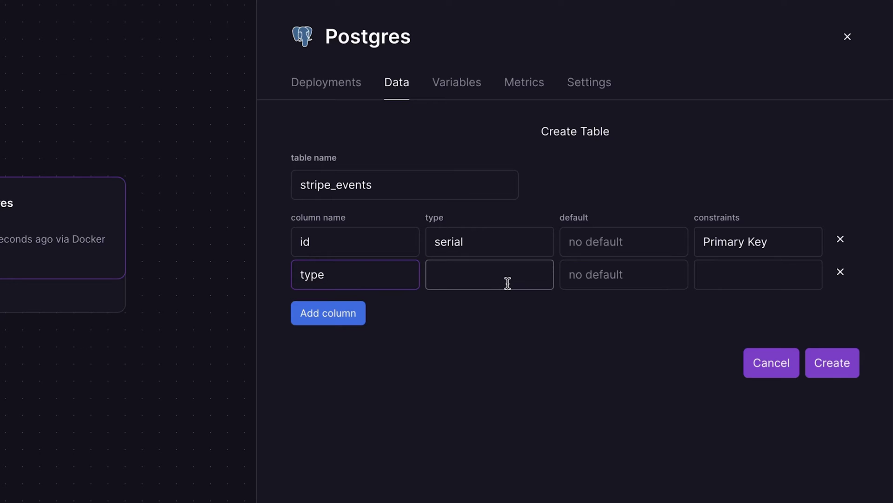
pyautogui.click(507, 283)
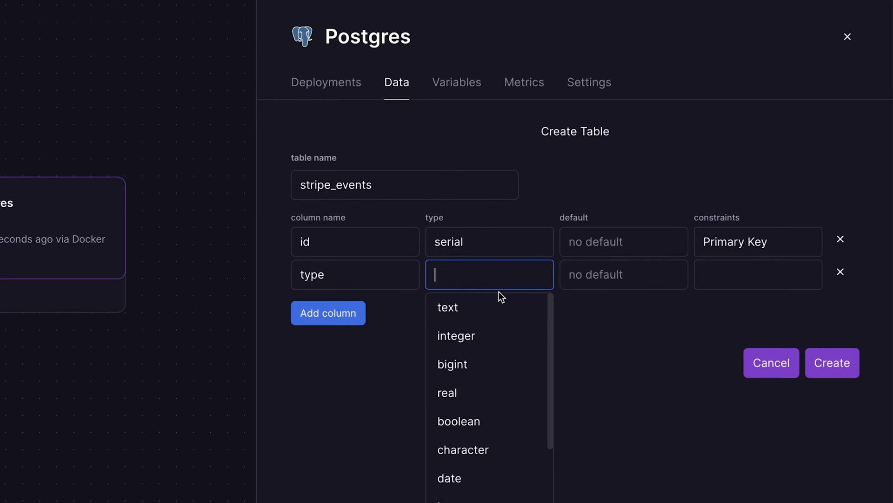
pyautogui.click(485, 305)
# Add a column named event_data with the json data type to the stripe_events table
pyautogui.click(326, 313)
pyautogui.click(344, 316)
pyautogui.write('event_data')
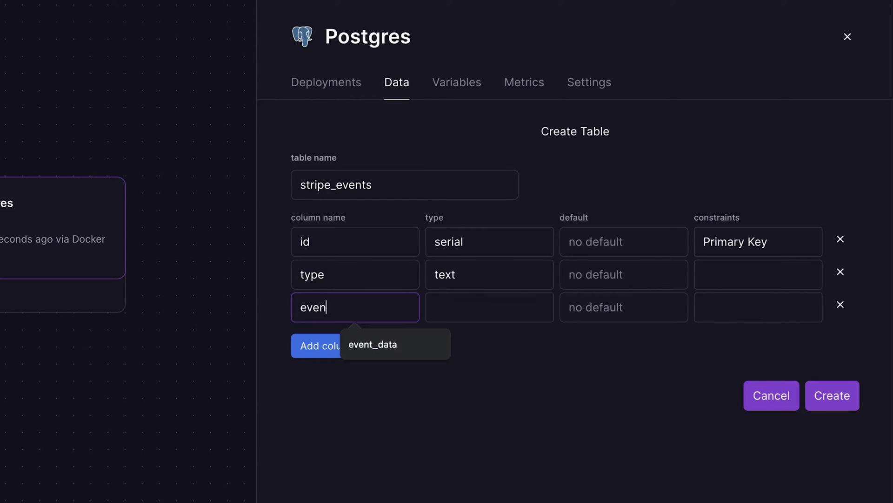
pyautogui.click(464, 307)
pyautogui.scroll(-4, 475, 411)
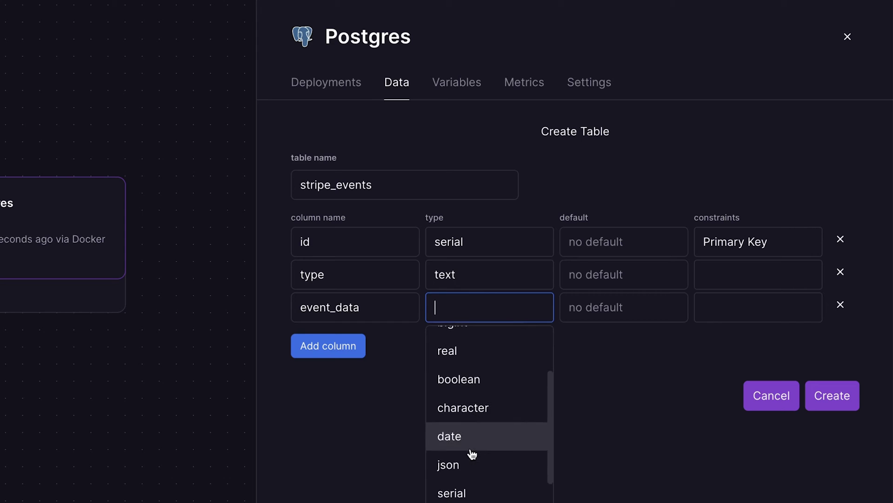
pyautogui.click(470, 463)
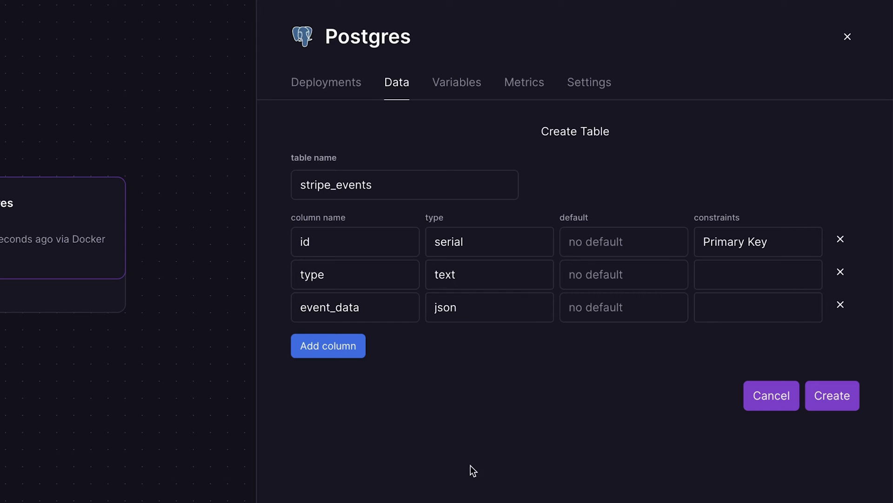
# Create the stripe_events table, then switch to BuildShip and add an Insert Data into Postgres DB node after the Stripe Webhooks trigger
pyautogui.click(829, 403)
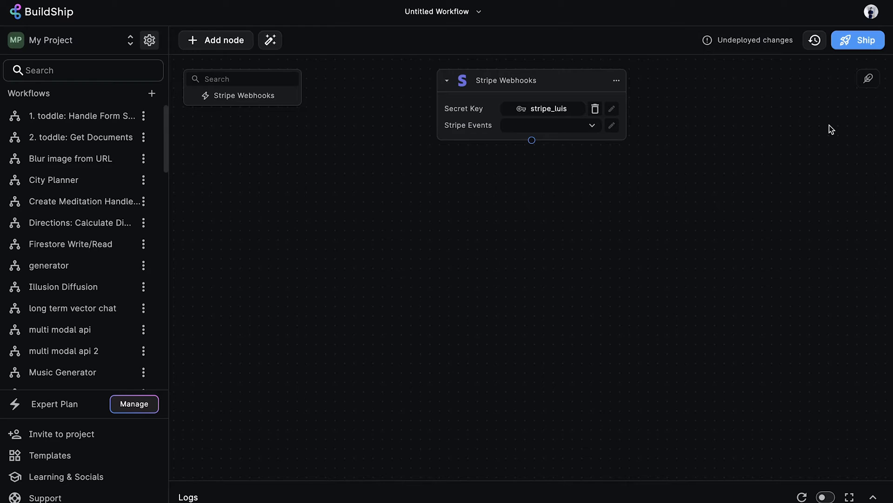
pyautogui.click(532, 140)
pyautogui.scroll(-5, 282, 231)
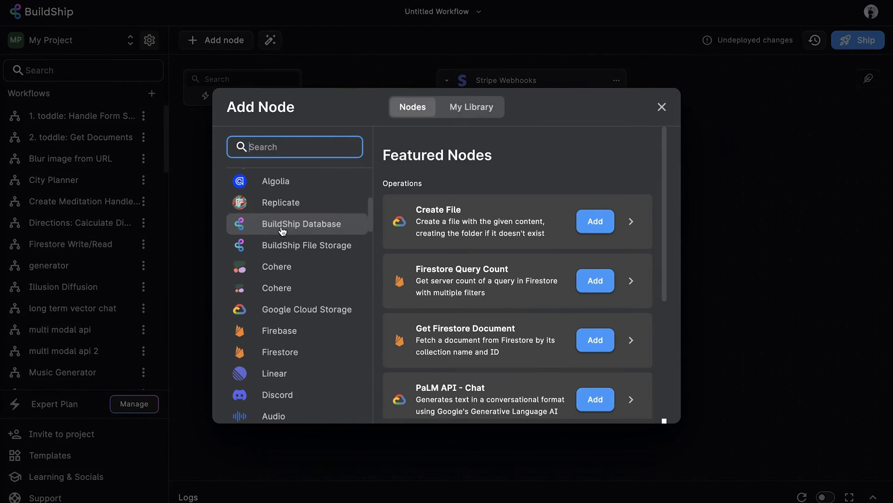
pyautogui.scroll(-9, 283, 230)
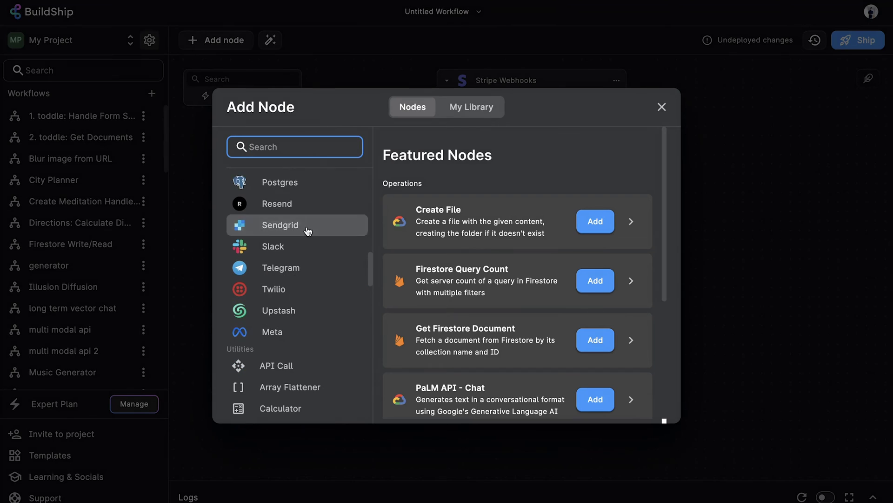
pyautogui.click(267, 180)
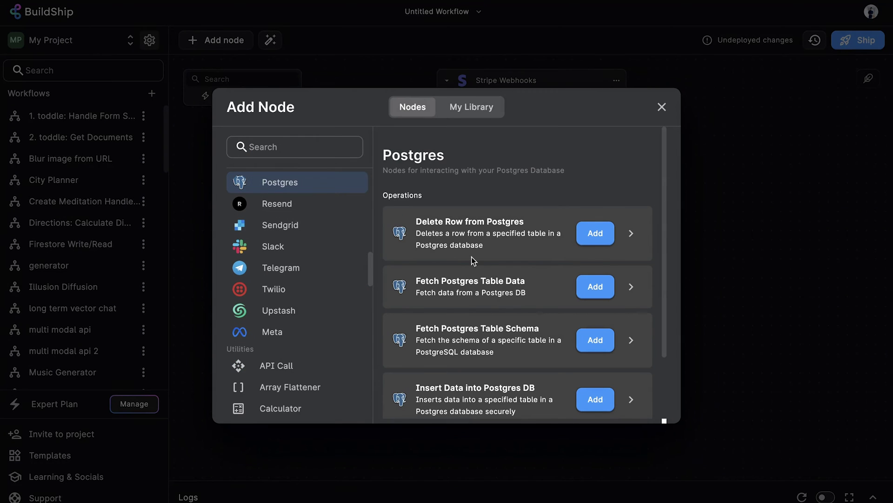
pyautogui.scroll(-3, 473, 261)
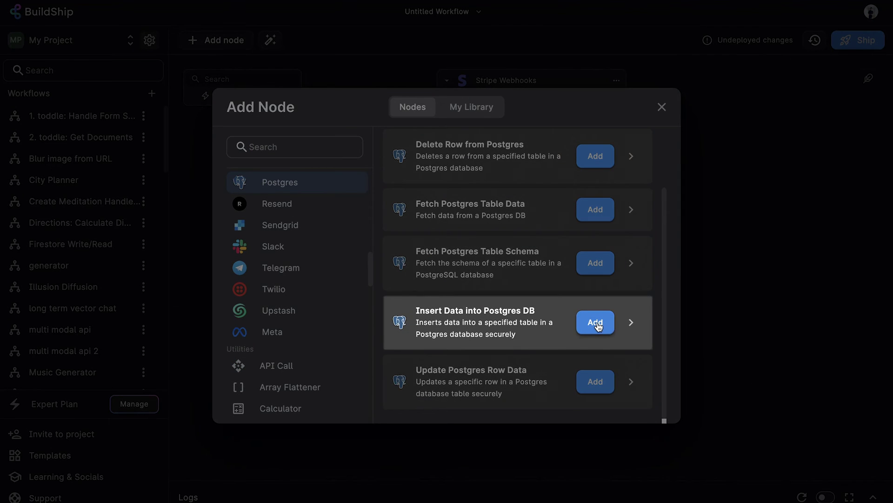
pyautogui.click(597, 323)
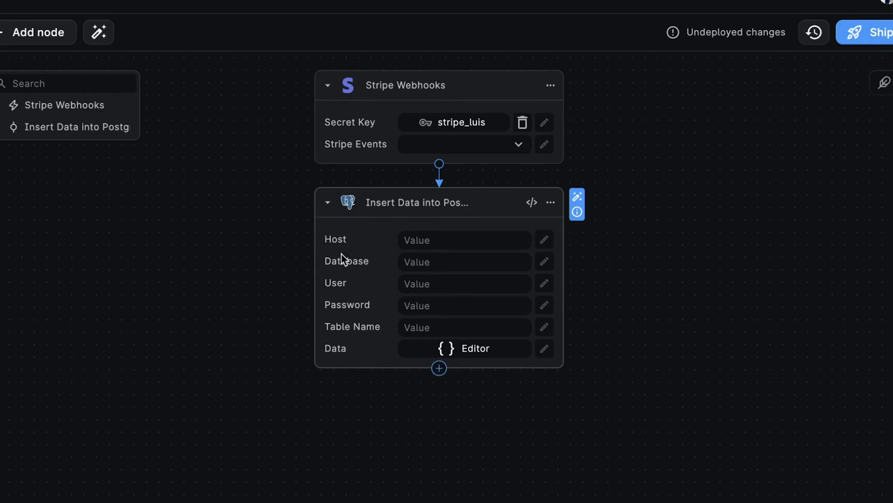
# Fill in the insert node with host viaduct.proxy.rlwy.net, database railway, user postgres, the database password and table name stripe_events
pyautogui.click(357, 273)
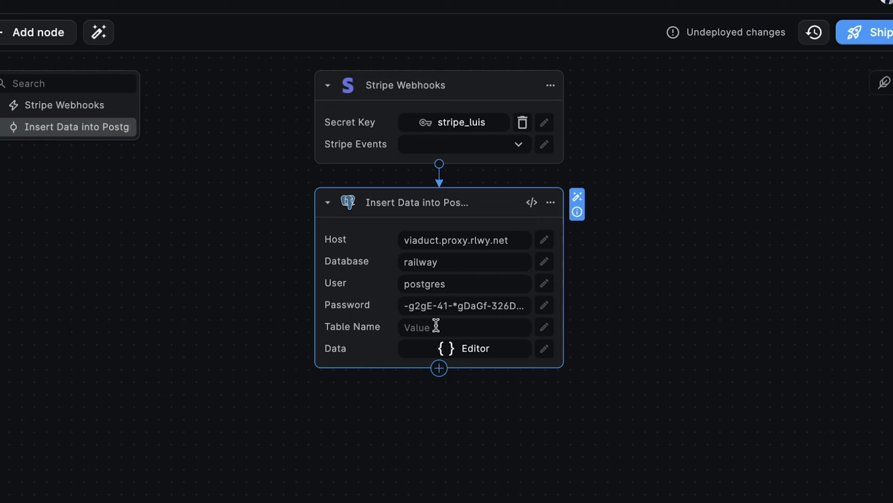
pyautogui.click(434, 322)
pyautogui.write('s')
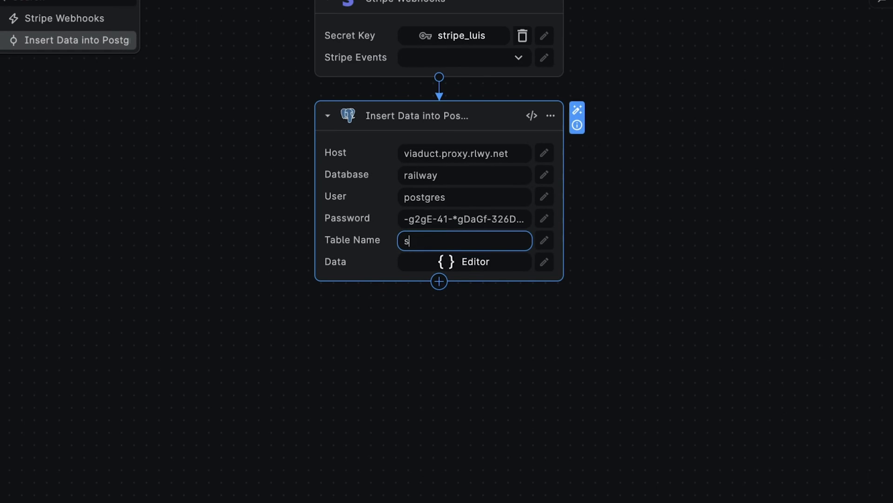
pyautogui.write('tripe_events')
pyautogui.press('Return')
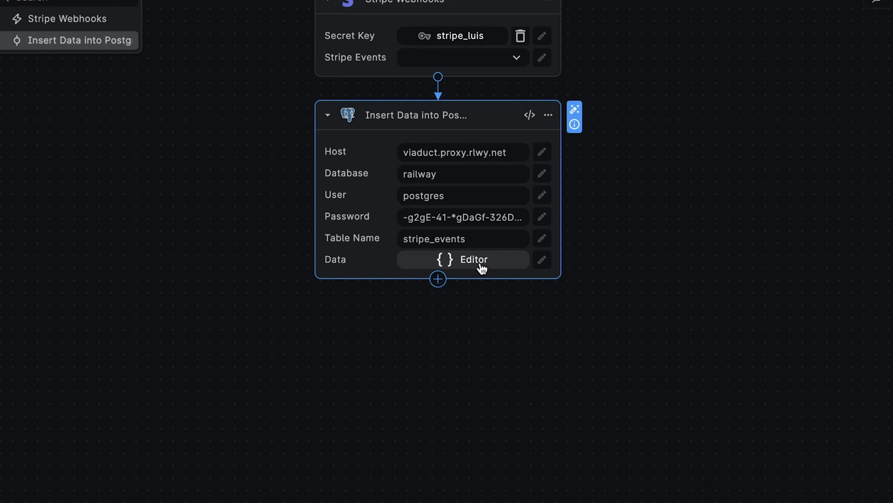
# In the insert node's Data code, start an array holding one object and map "type" to the Stripe Event variable's .type
pyautogui.click(481, 266)
pyautogui.click(452, 388)
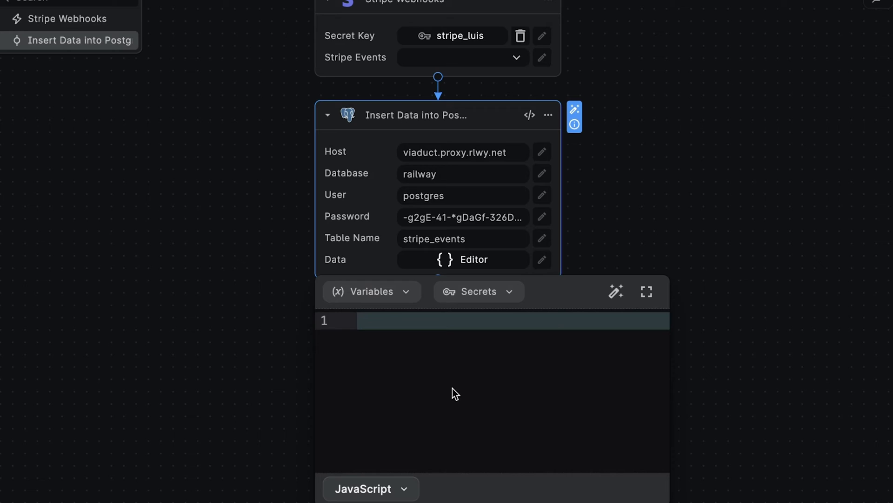
pyautogui.write('[{')
pyautogui.press('Return')
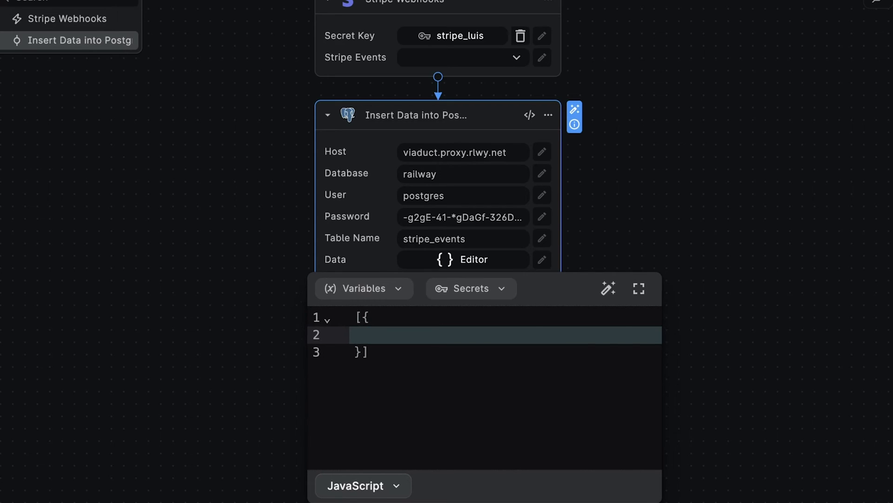
pyautogui.write('"type":')
pyautogui.click(385, 292)
pyautogui.click(386, 356)
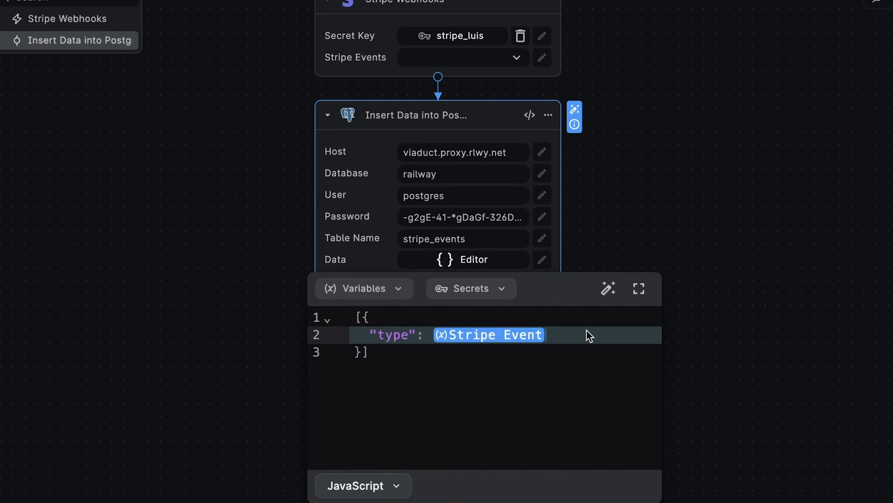
pyautogui.write('.type,')
pyautogui.press('Return')
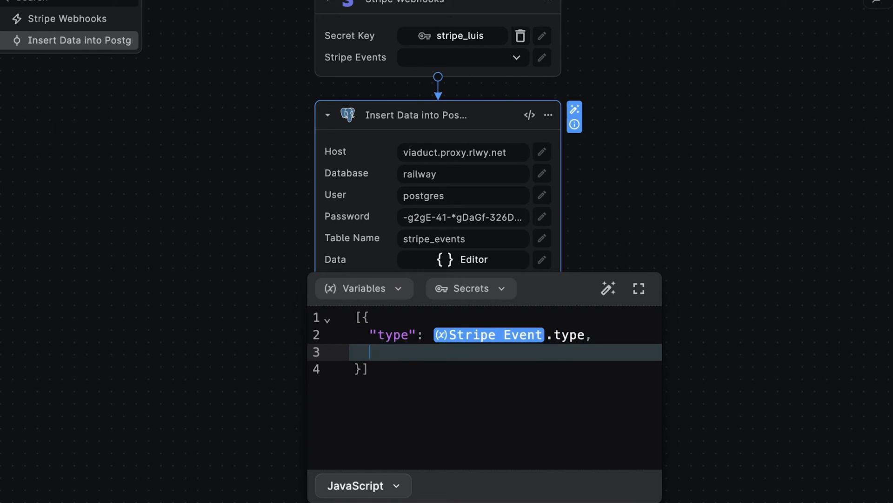
# Add an "event_data" entry to the Data object, mapped to the Stripe Event variable's .data.object, and close the editor
pyautogui.write('"event_data":')
pyautogui.click(374, 289)
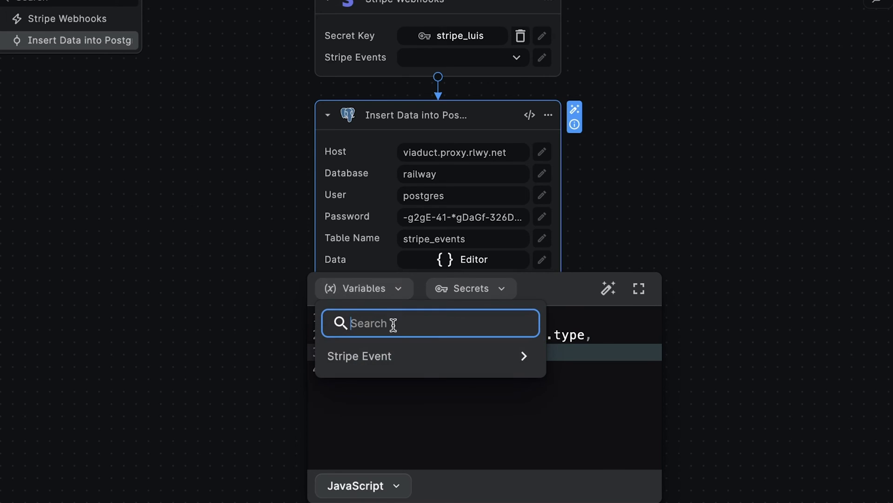
pyautogui.click(420, 362)
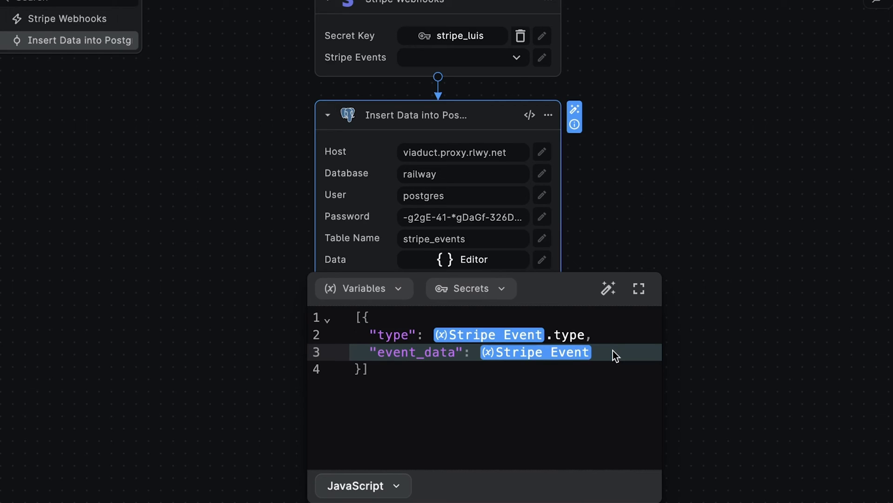
pyautogui.write('.data.object')
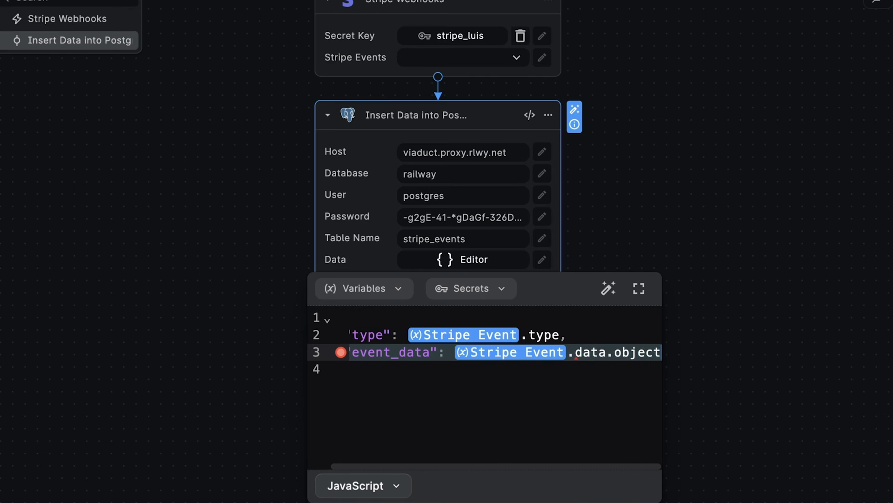
pyautogui.click(687, 352)
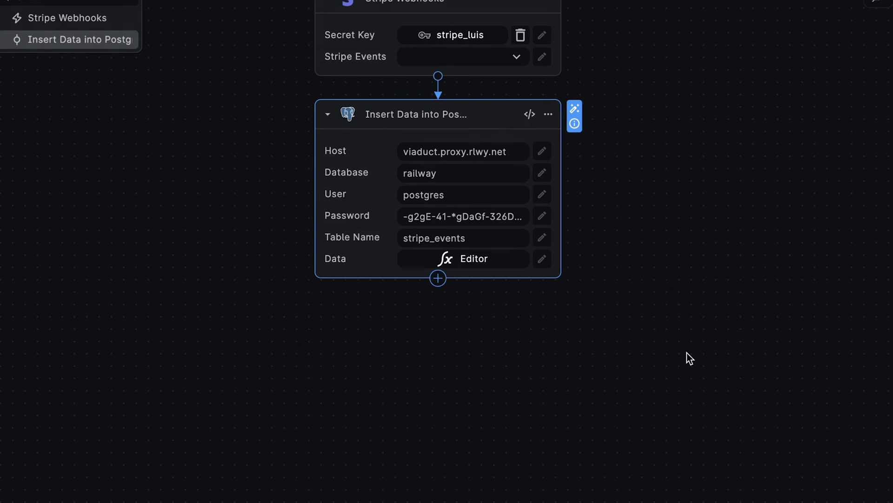
# Add a Return node after the insert node with status code OK (200), and ship the workflow
pyautogui.click(438, 279)
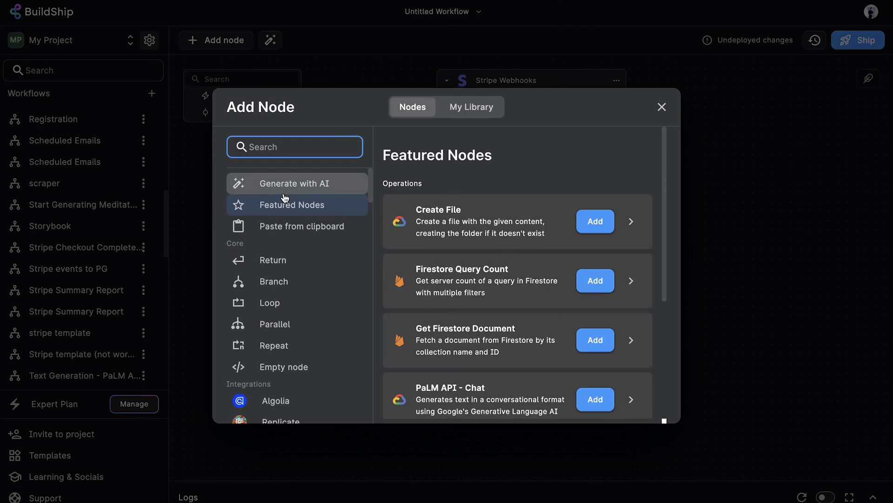
pyautogui.click(287, 260)
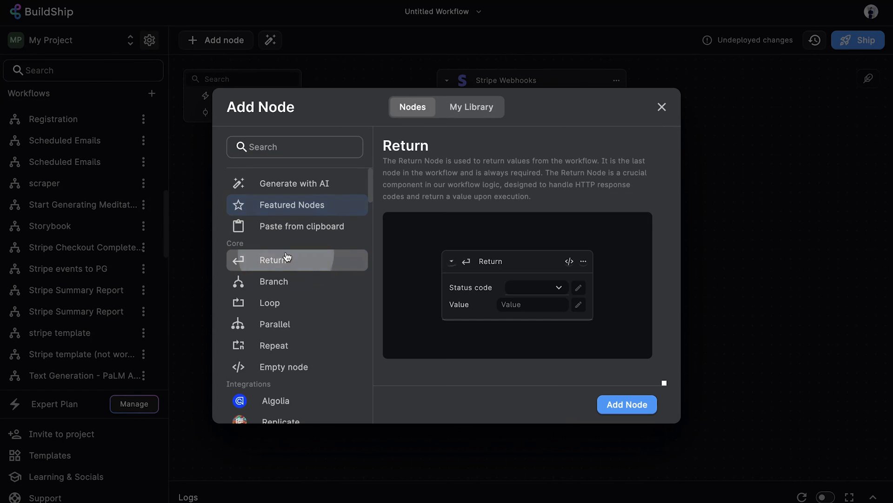
pyautogui.click(619, 403)
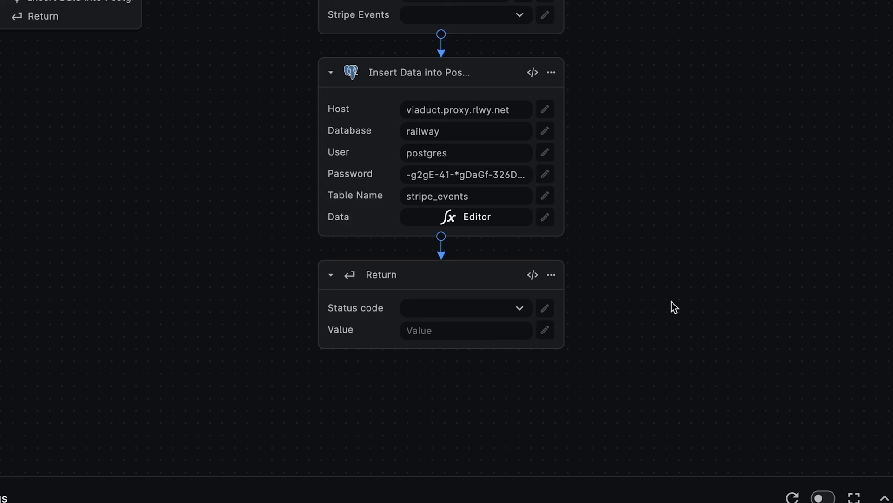
pyautogui.click(445, 311)
pyautogui.click(431, 298)
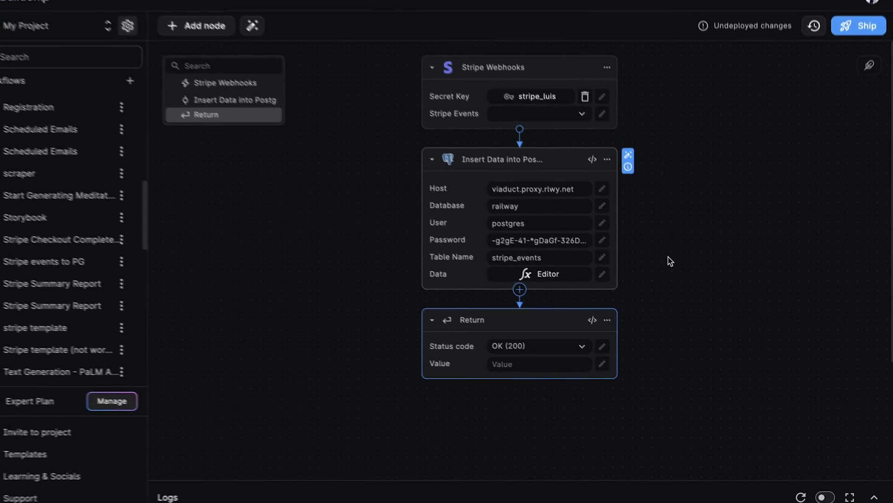
pyautogui.click(864, 43)
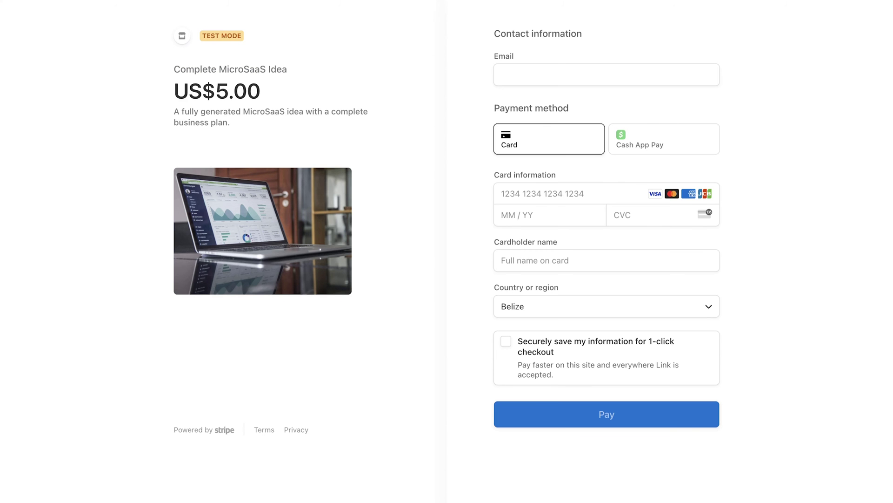
# On the Stripe test checkout page, fill in the email, card number, expiry date, CVC and cardholder name, and submit the payment
pyautogui.click(552, 74)
pyautogui.click(585, 99)
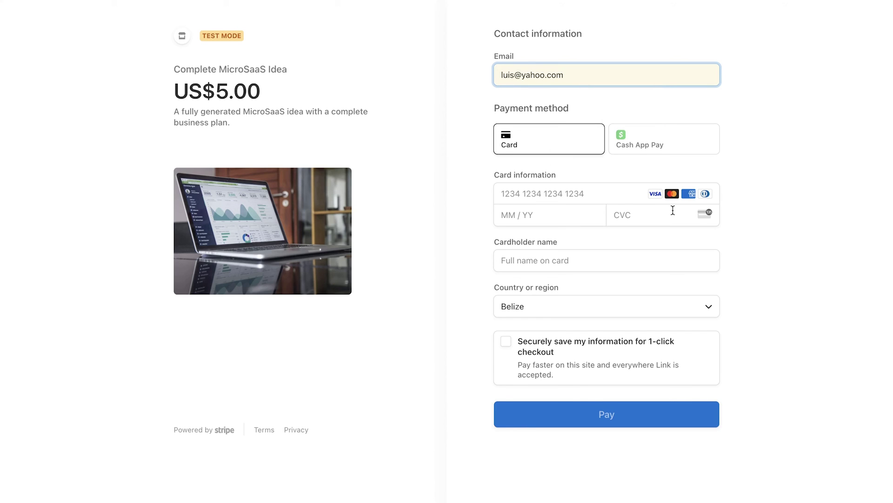
pyautogui.click(619, 192)
pyautogui.click(647, 228)
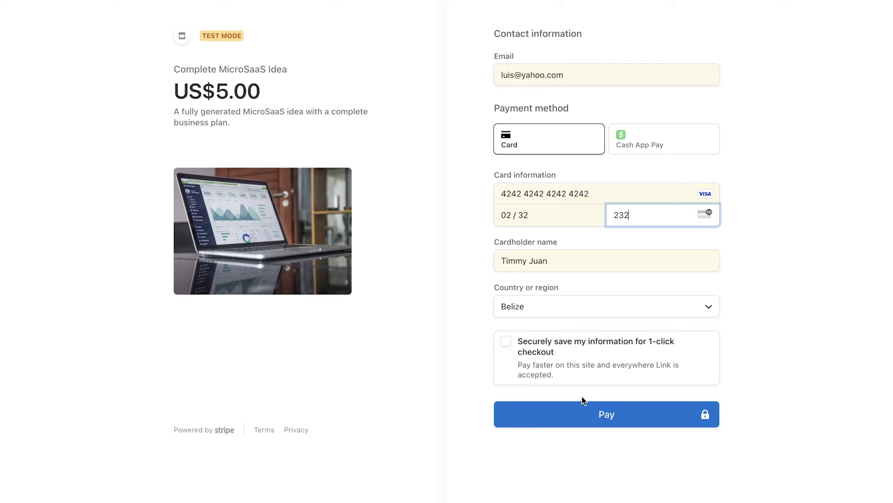
pyautogui.click(607, 412)
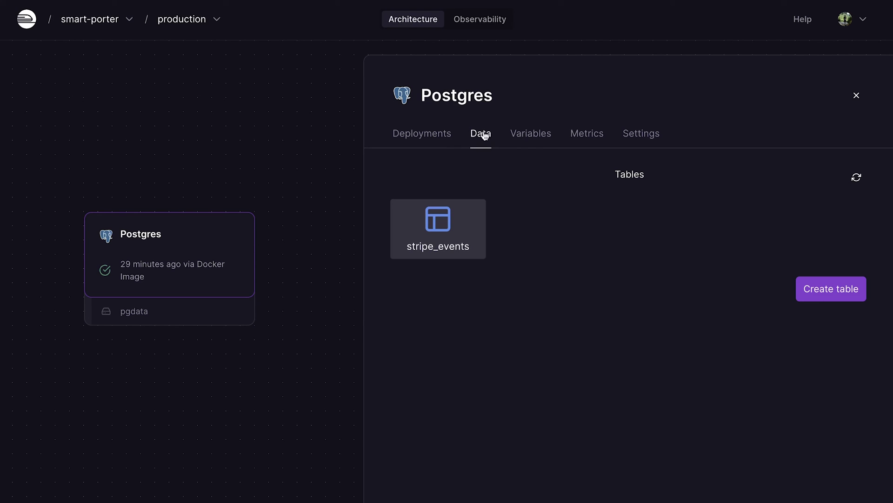
# Switch to Railway and open the stripe_events table in the Postgres data to examine the stored events
pyautogui.click(420, 207)
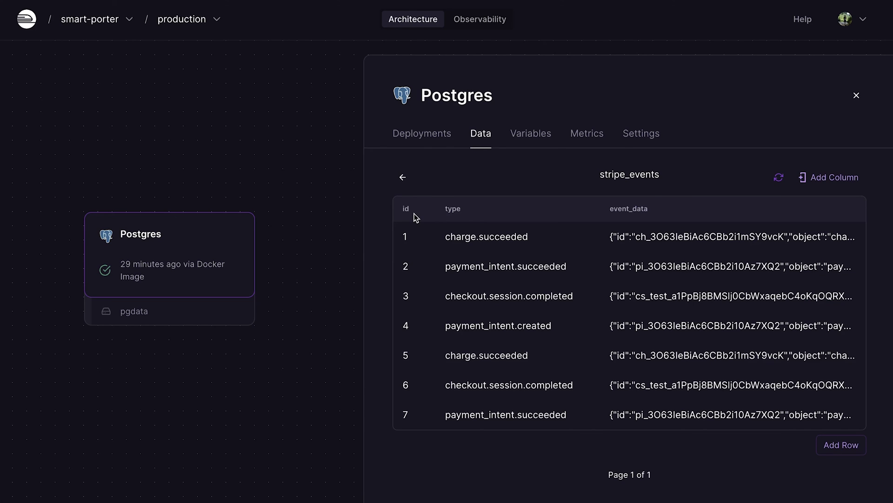